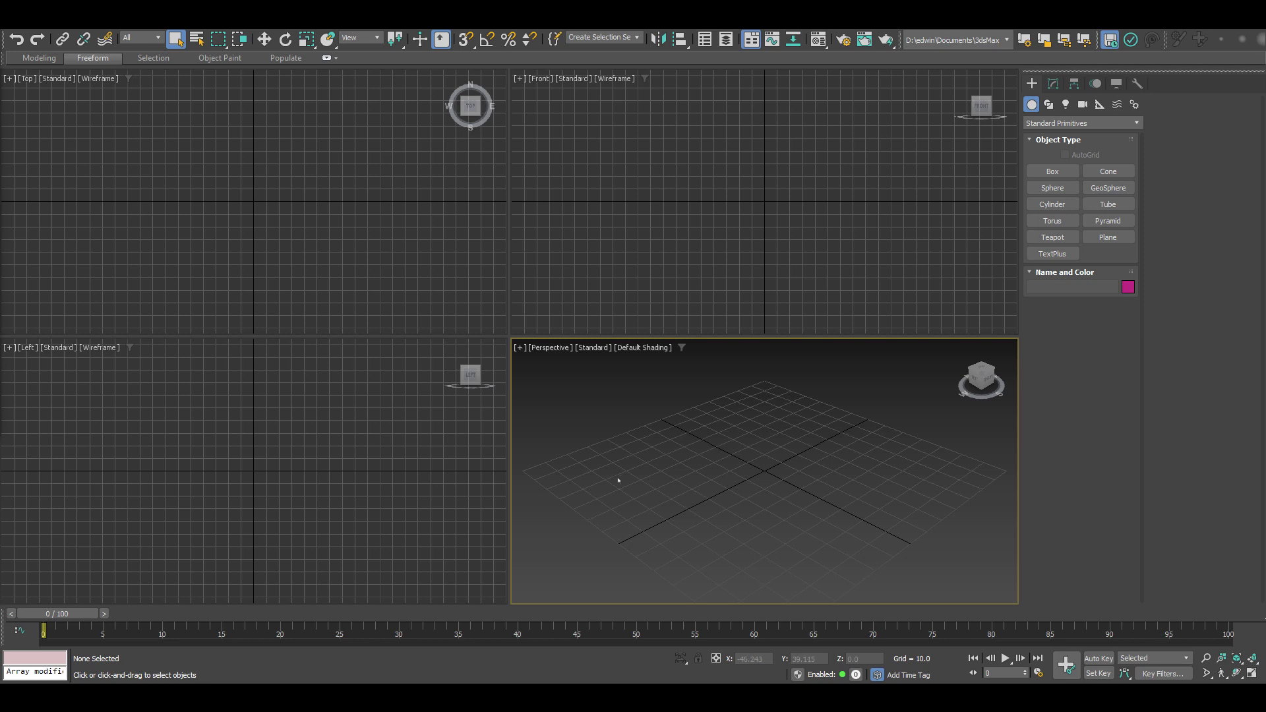
# Create a Thinking particle system object, Thinking001, and show it in the Modify panel.
pyautogui.click(1065, 123)
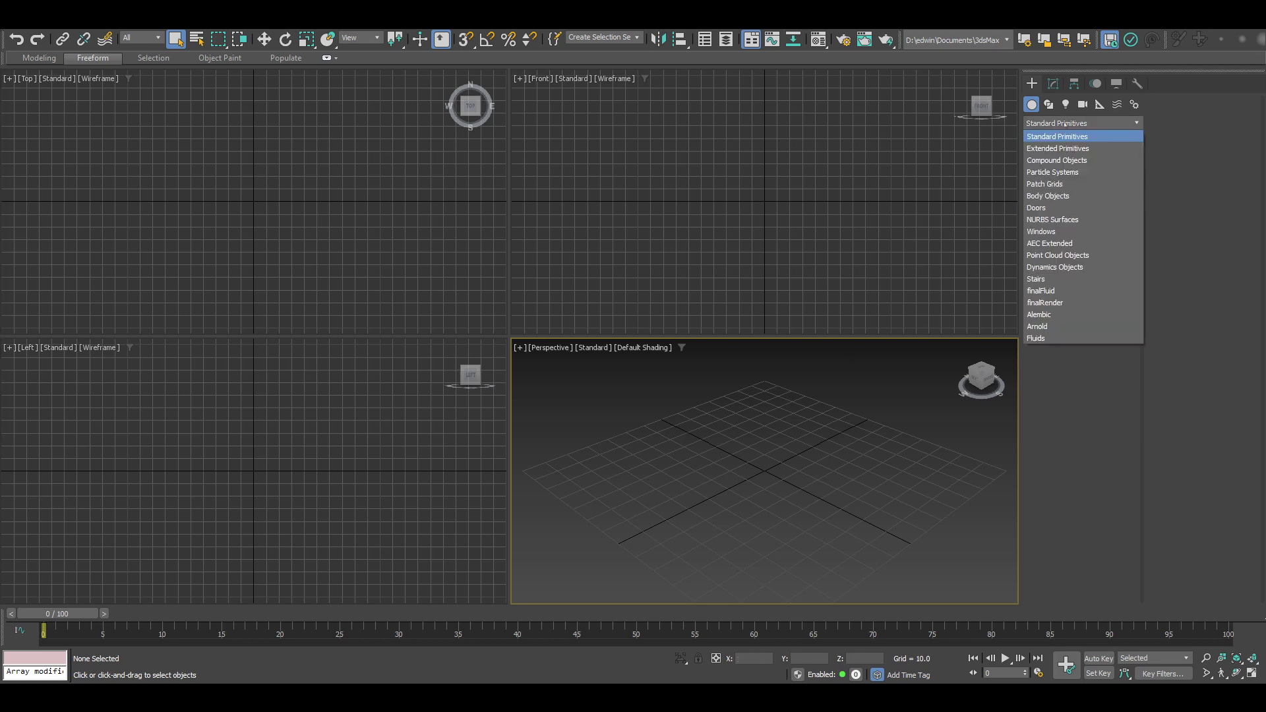
pyautogui.click(1075, 172)
pyautogui.click(1106, 220)
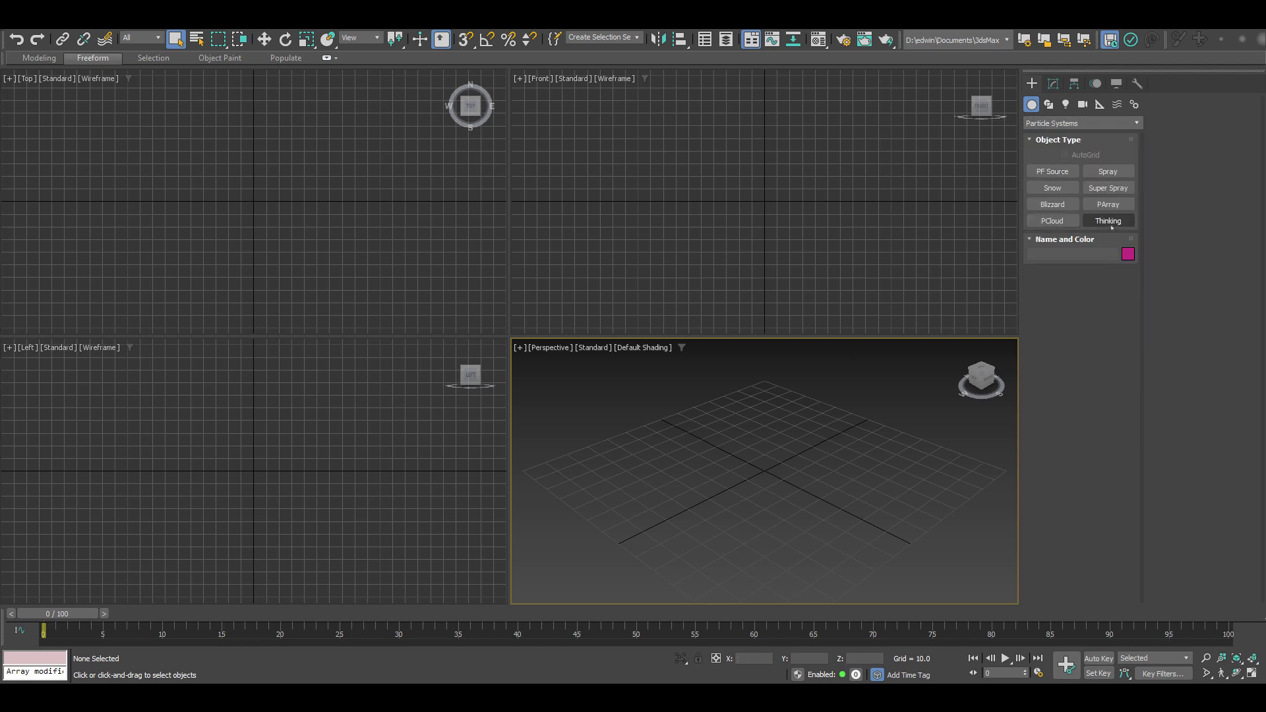
pyautogui.click(793, 470)
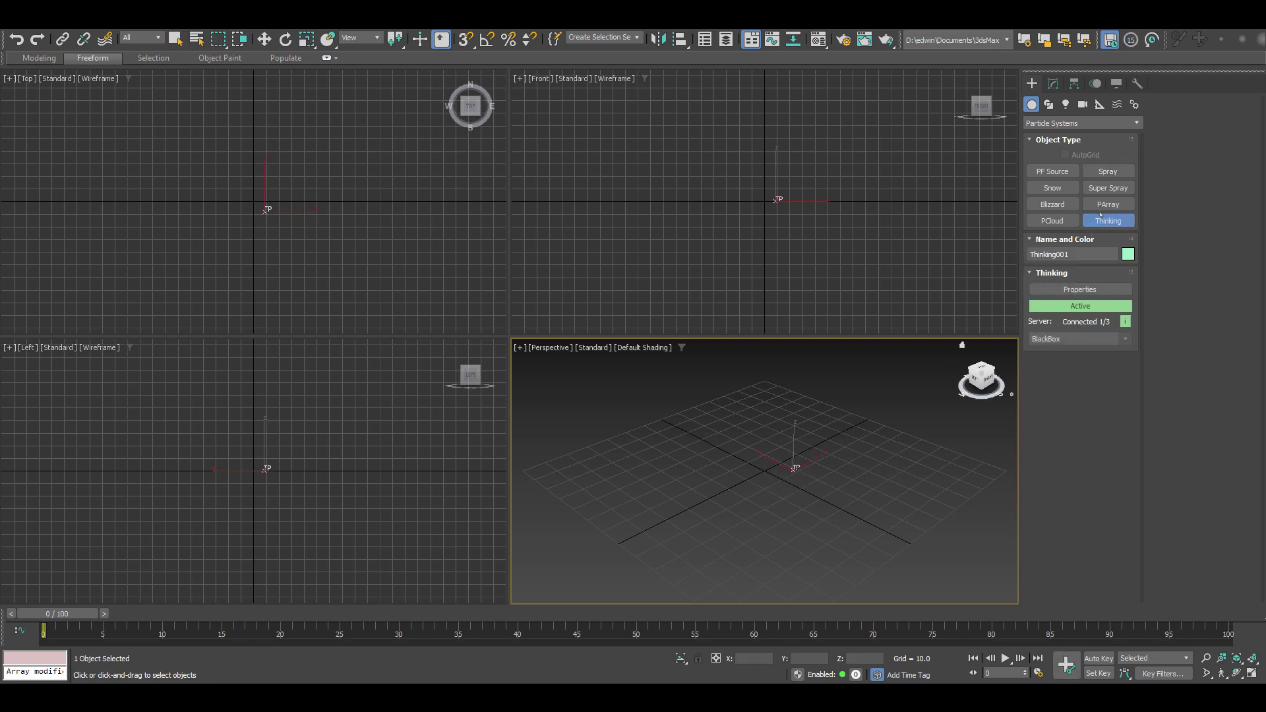
pyautogui.click(1053, 84)
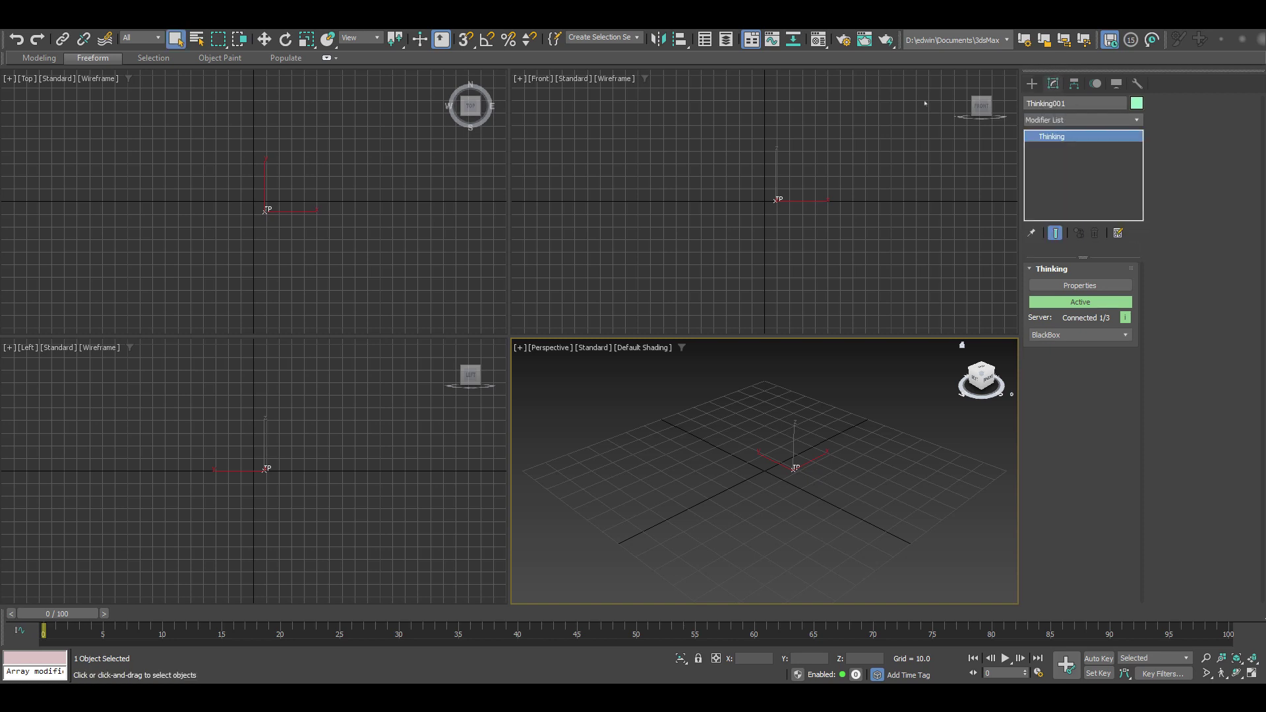
# In the Thinking Particles editor, add a particle group under All named pool.
pyautogui.click(1090, 286)
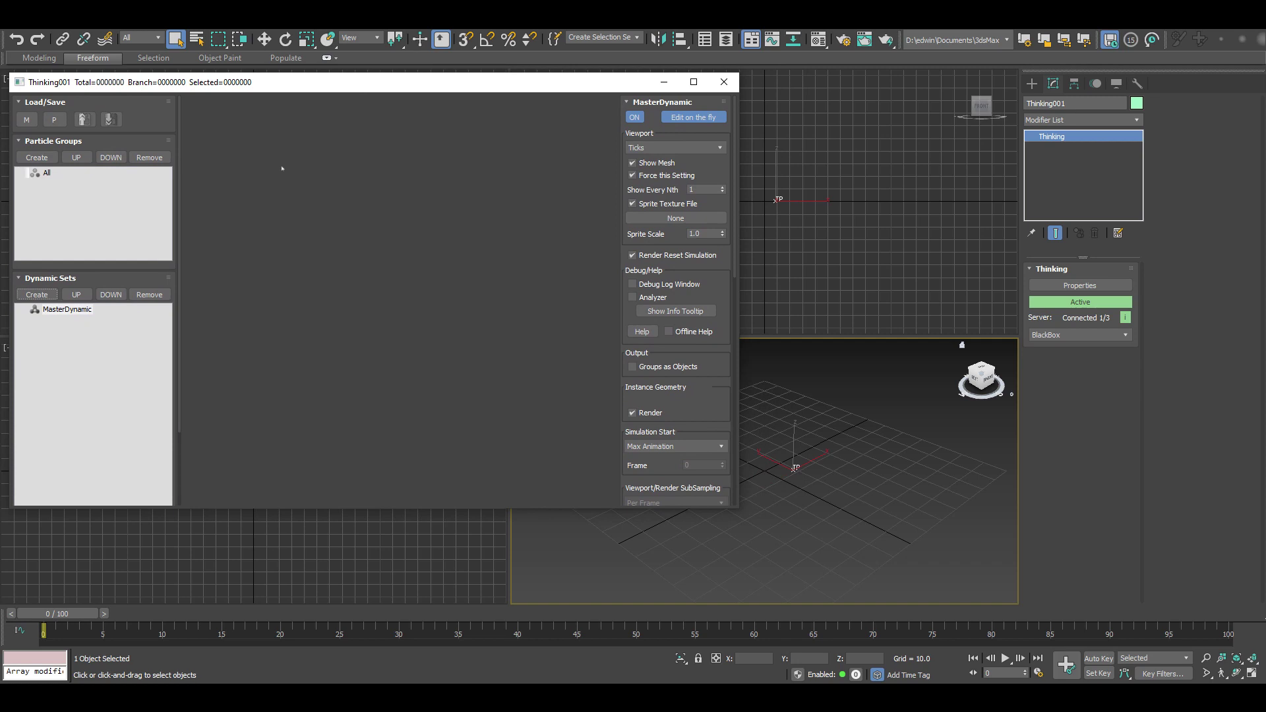
pyautogui.click(47, 174)
pyautogui.click(66, 184)
pyautogui.click(66, 184)
pyautogui.write('pool')
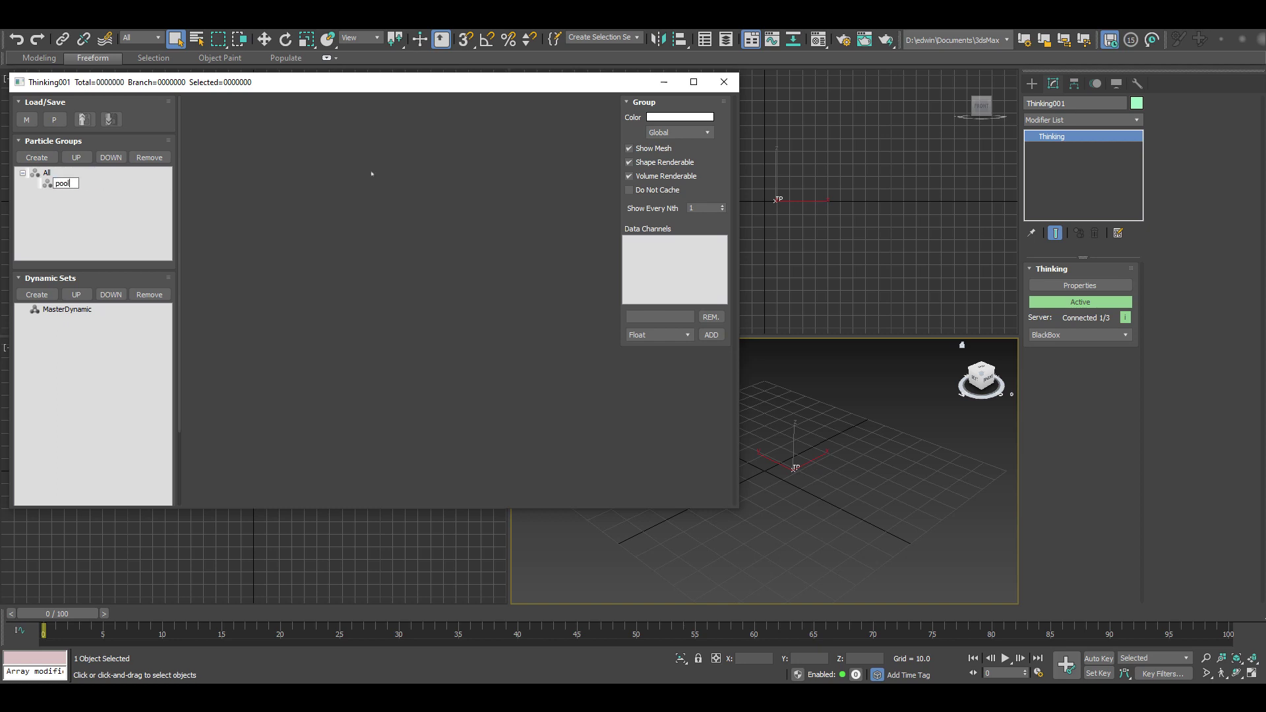
pyautogui.press('Return')
# Add a dynamic set under MasterDynamic named create.
pyautogui.click(59, 310)
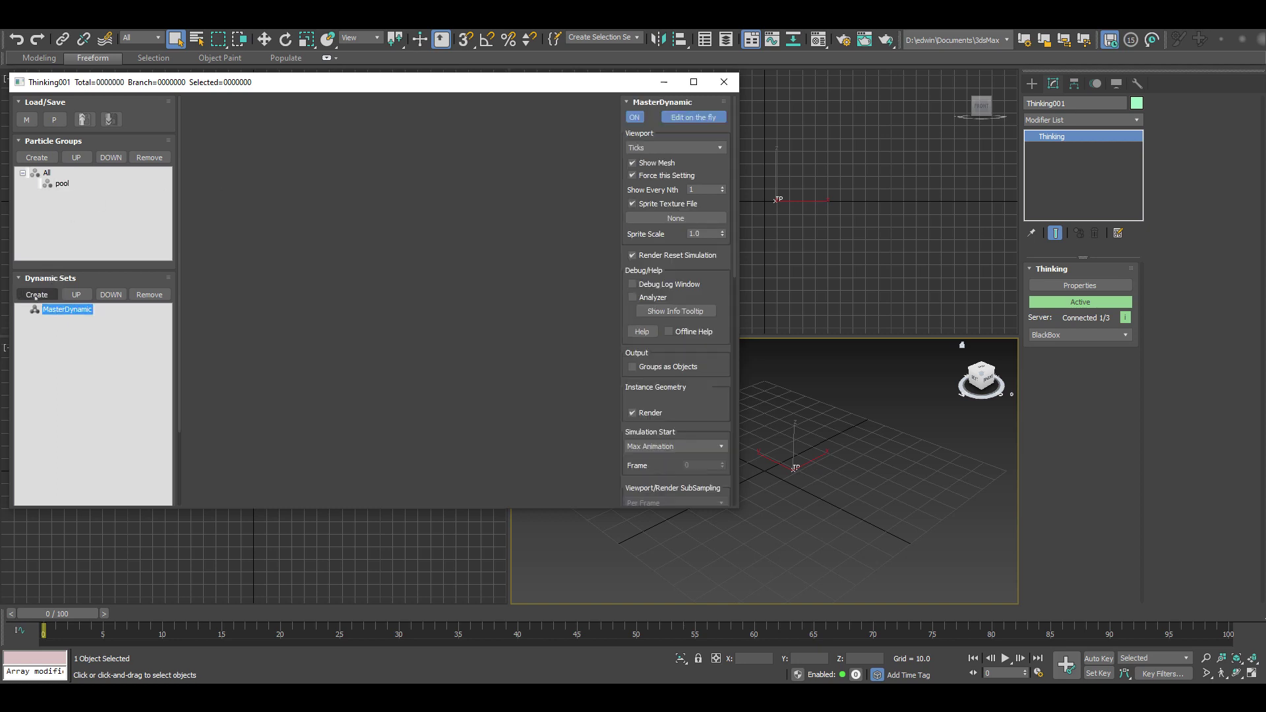
pyautogui.click(37, 295)
pyautogui.click(79, 320)
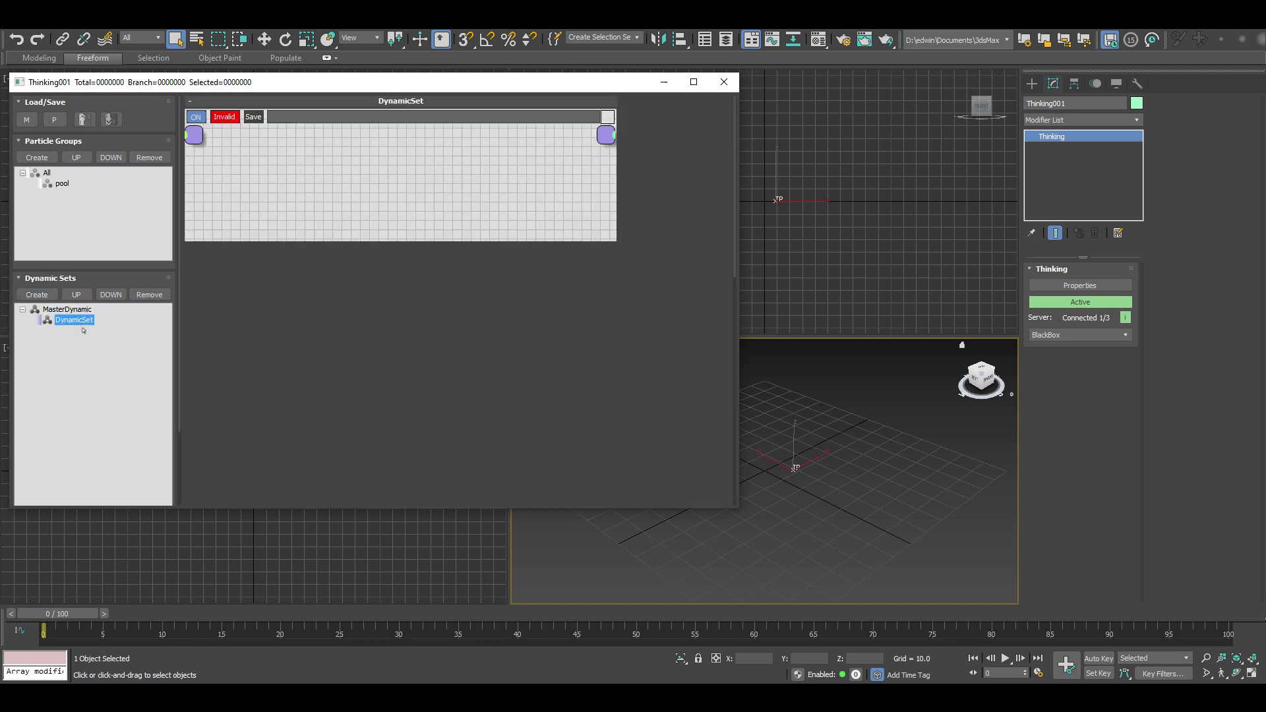
pyautogui.write('create')
pyautogui.press('Return')
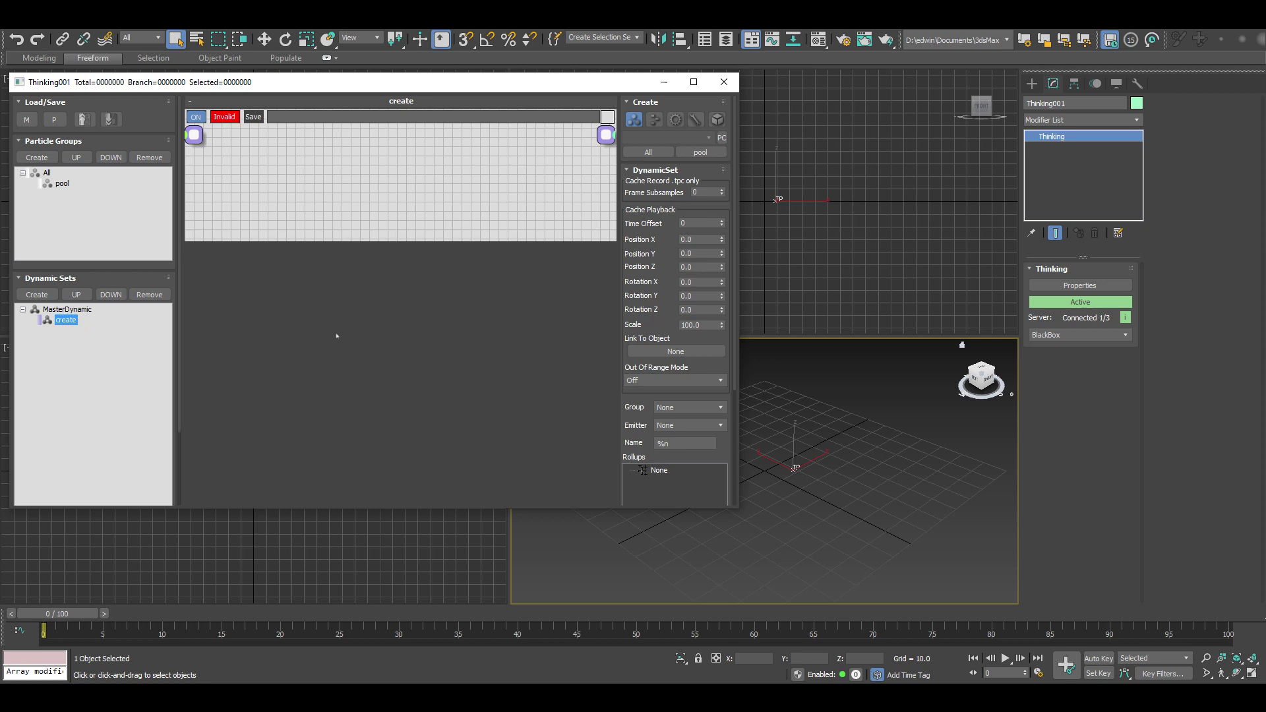
# Add an ExpressionME-L node from ME-L > ME-L to the create dynamic set's graph.
pyautogui.rightClick(368, 151)
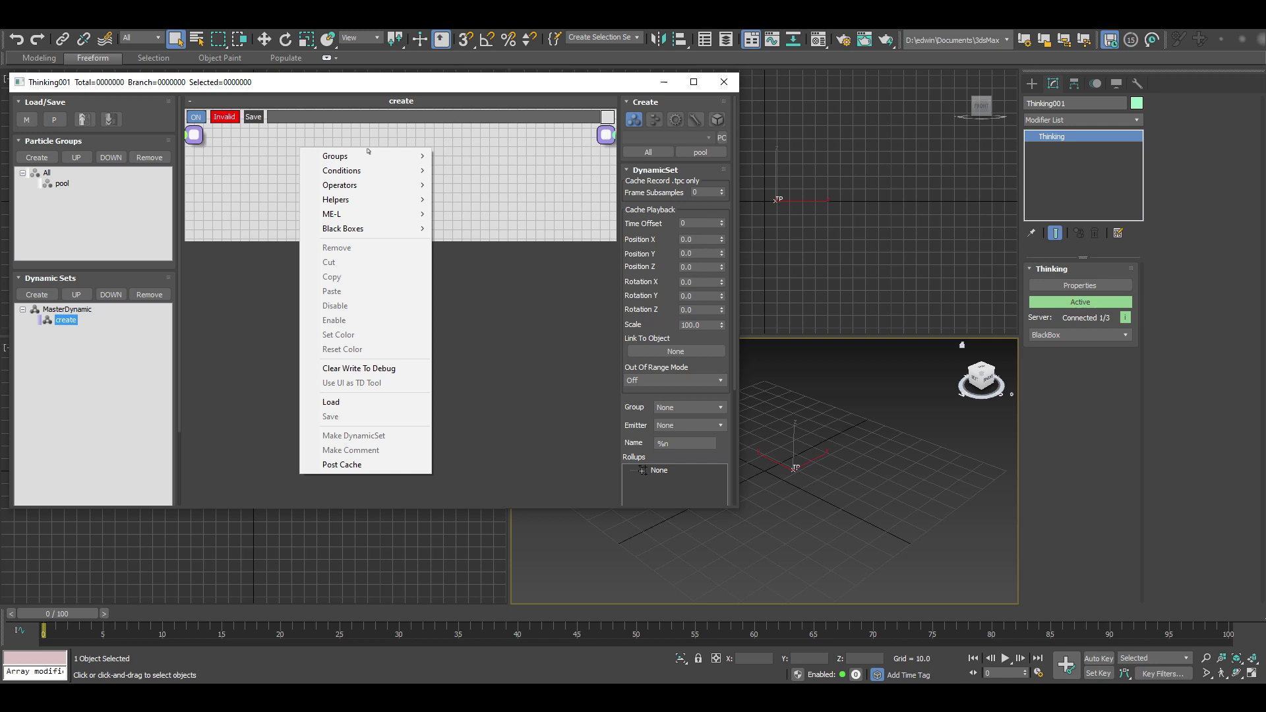
pyautogui.moveTo(363, 213)
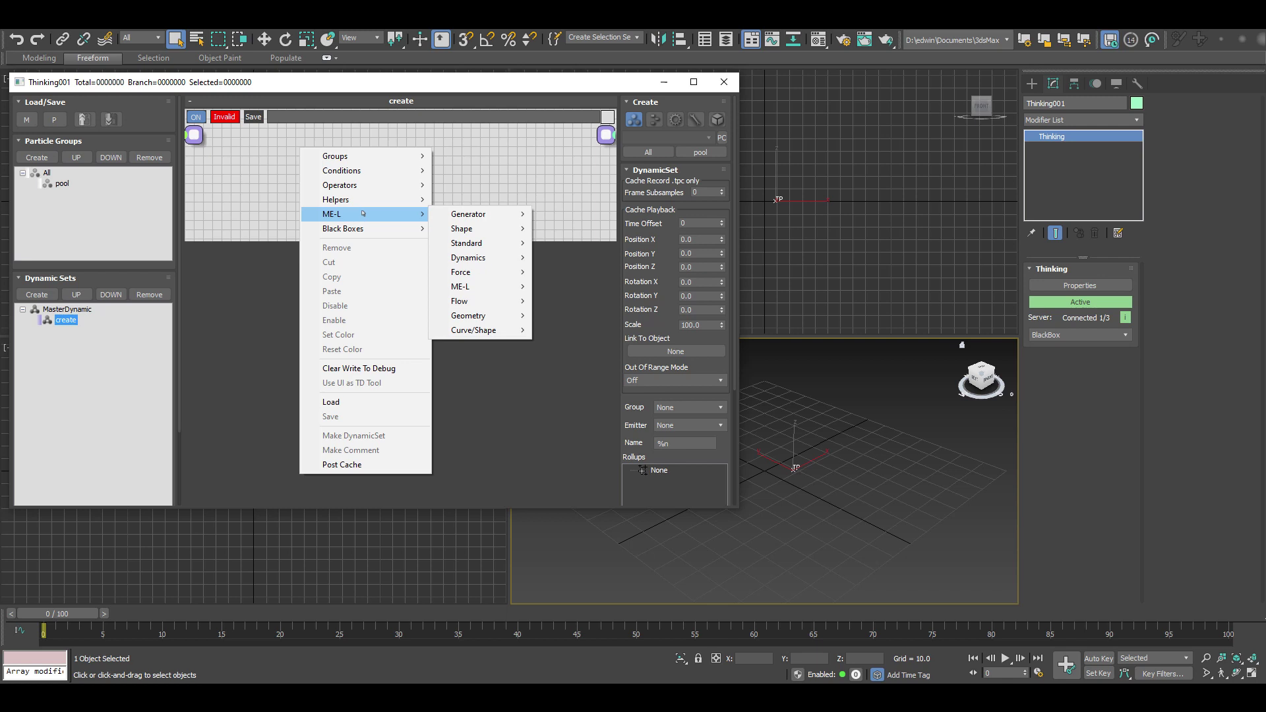
pyautogui.moveTo(488, 213)
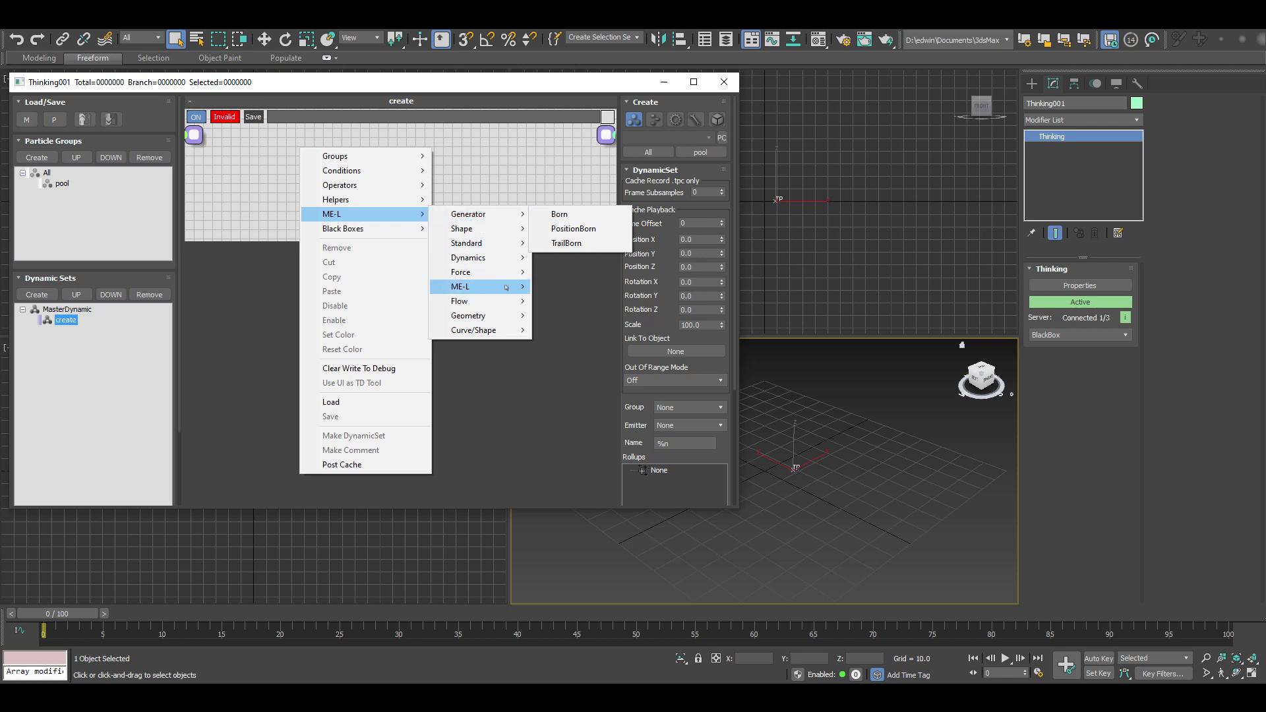
pyautogui.moveTo(496, 290)
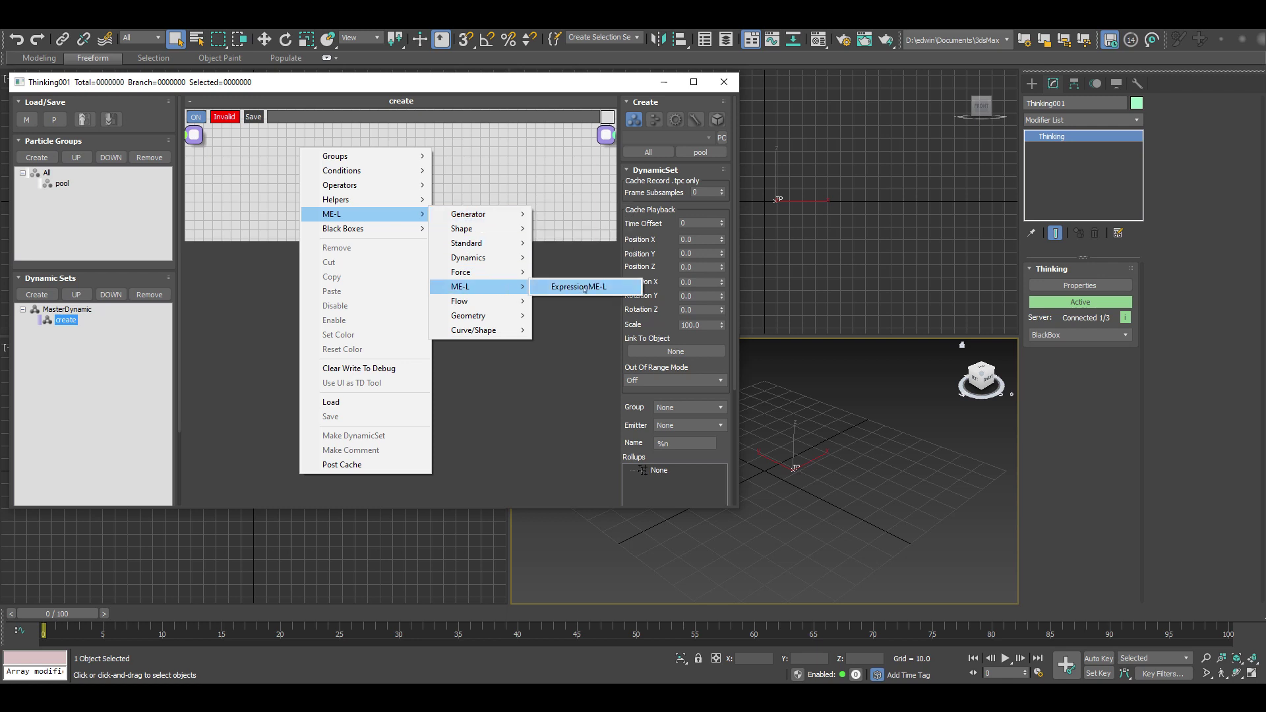
pyautogui.click(579, 287)
# Reposition the ExpressionME-L node lower and make the node graph taller.
pyautogui.click(458, 161)
pyautogui.moveTo(457, 161)
pyautogui.mouseDown()
pyautogui.moveTo(486, 160)
pyautogui.moveTo(463, 160)
pyautogui.mouseUp()
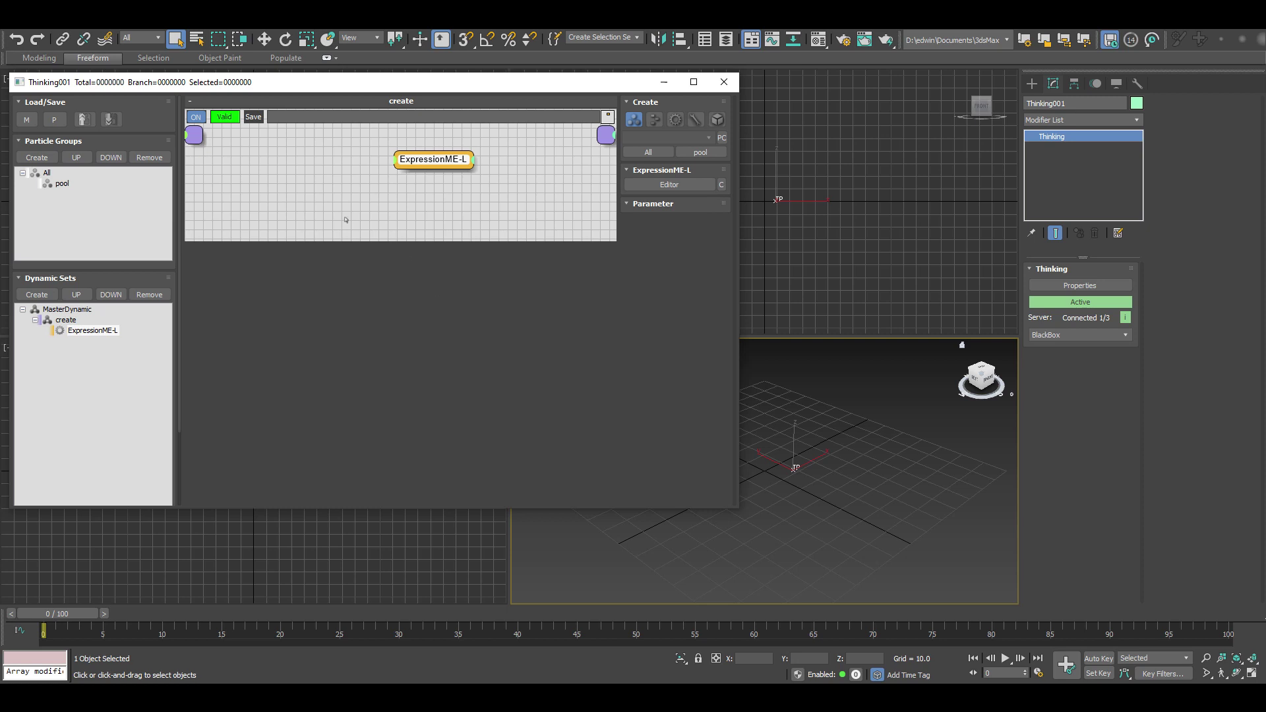
pyautogui.moveTo(429, 164); pyautogui.dragTo(433, 182)
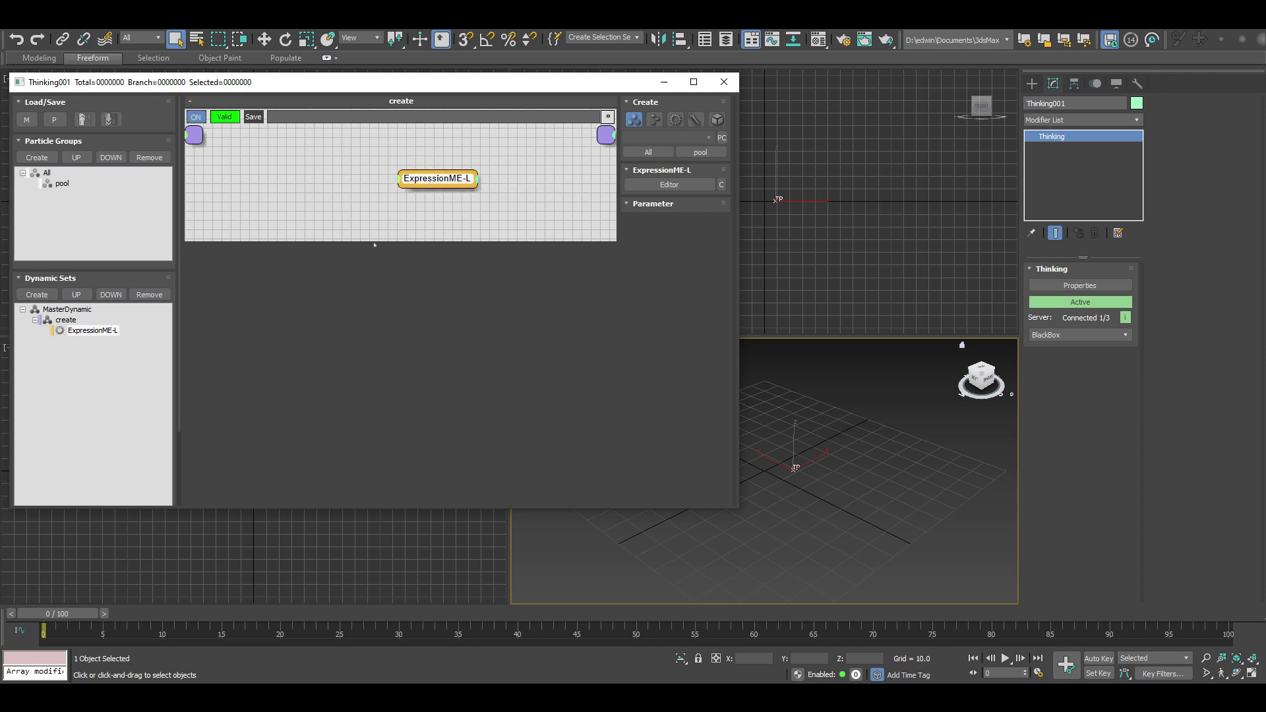
pyautogui.moveTo(376, 240); pyautogui.dragTo(401, 327)
pyautogui.moveTo(401, 264)
pyautogui.mouseDown(button='middle')
pyautogui.moveTo(390, 271)
pyautogui.moveTo(424, 255)
pyautogui.mouseUp(button='middle')
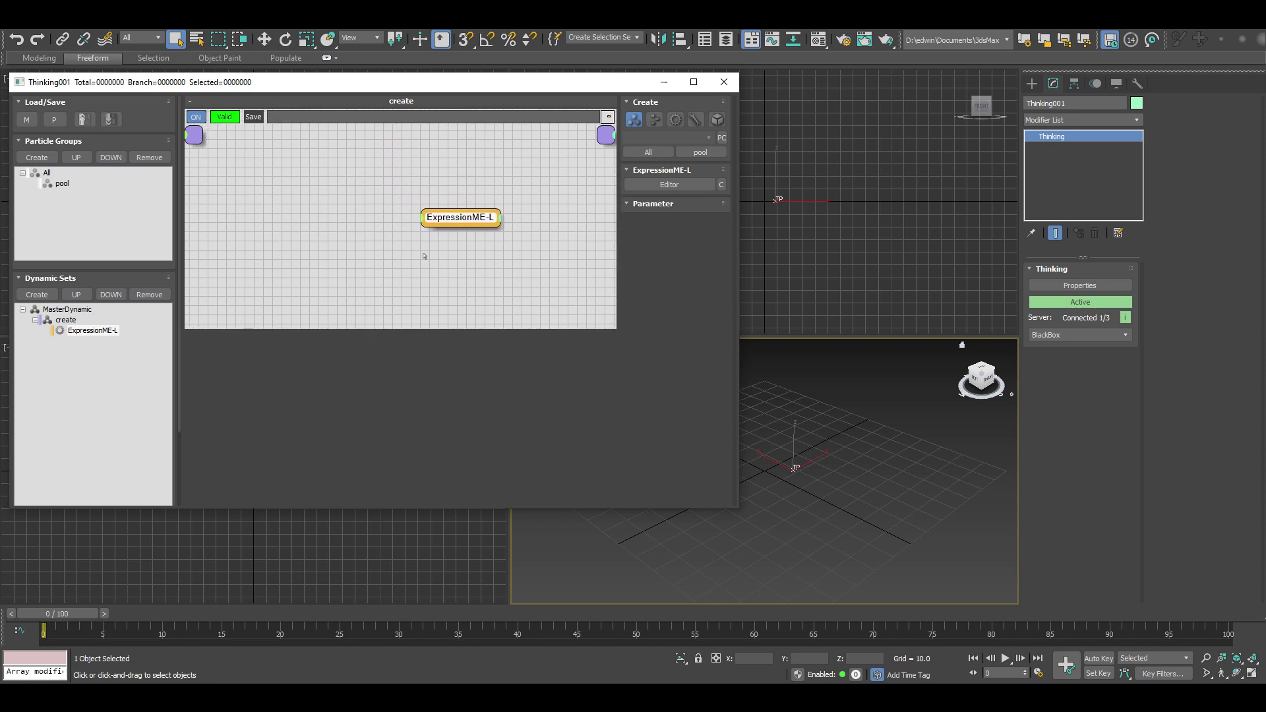
# Add a PositionBorn generator node and order it before ExpressionME-L in the create set.
pyautogui.rightClick(264, 211)
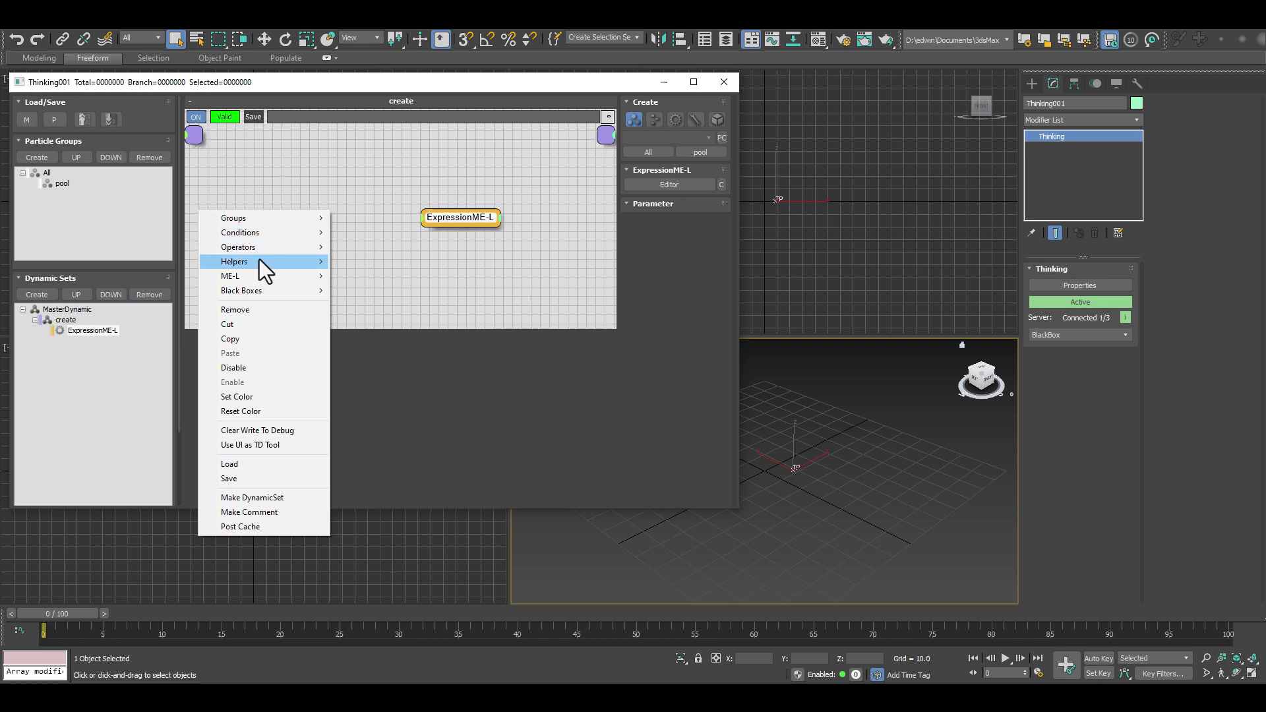
pyautogui.moveTo(280, 270)
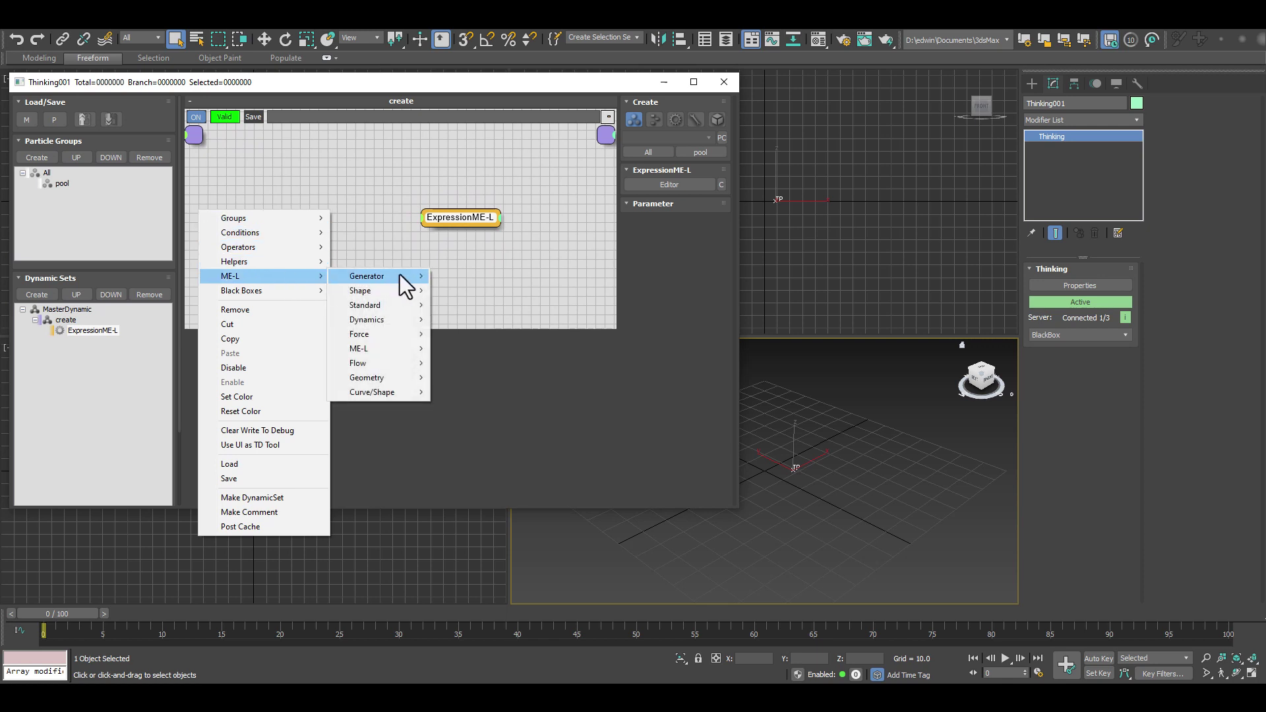
pyautogui.moveTo(402, 280)
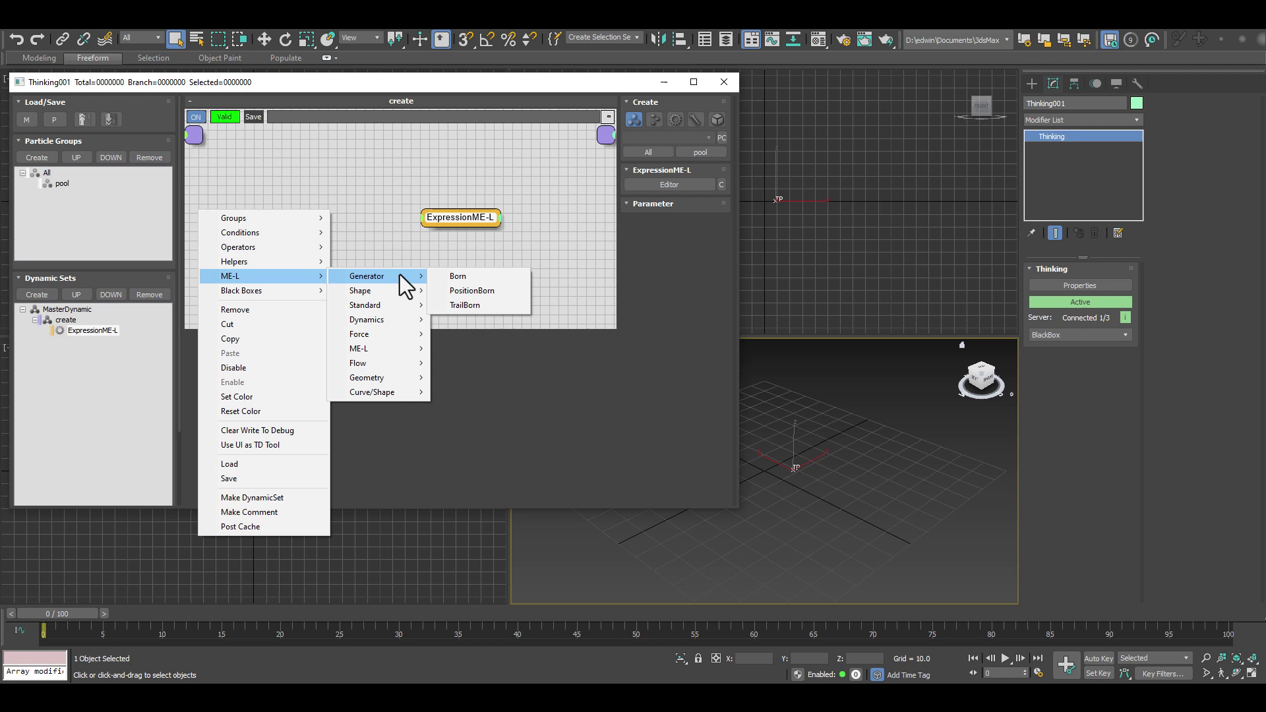
pyautogui.click(481, 293)
pyautogui.moveTo(335, 223); pyautogui.dragTo(327, 175)
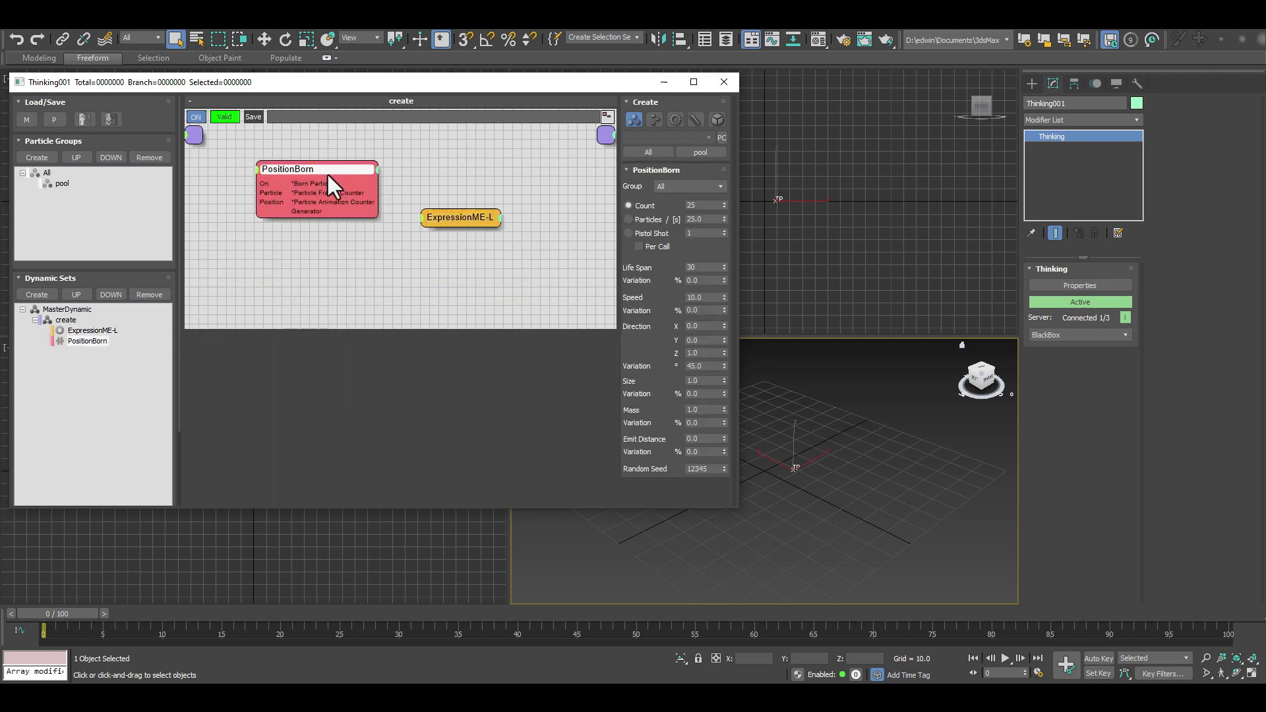
pyautogui.moveTo(93, 345); pyautogui.dragTo(88, 328)
pyautogui.moveTo(306, 165); pyautogui.dragTo(292, 160)
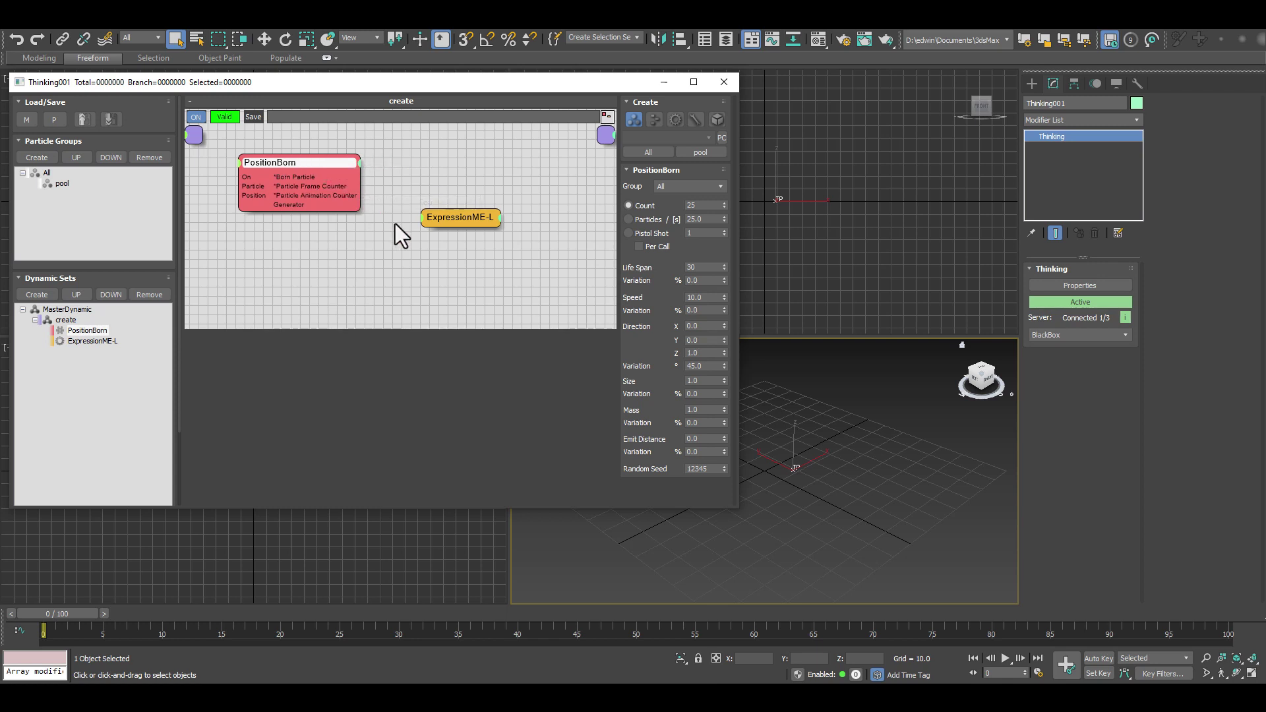
# Set PositionBorn to a Pistol Shot of 500 particles with a Life Span of 9999.
pyautogui.click(696, 233)
pyautogui.click(633, 241)
pyautogui.click(633, 232)
pyautogui.write('500')
pyautogui.press('Return')
pyautogui.press('Tab')
pyautogui.write('9999')
pyautogui.press('Return')
pyautogui.click(693, 381)
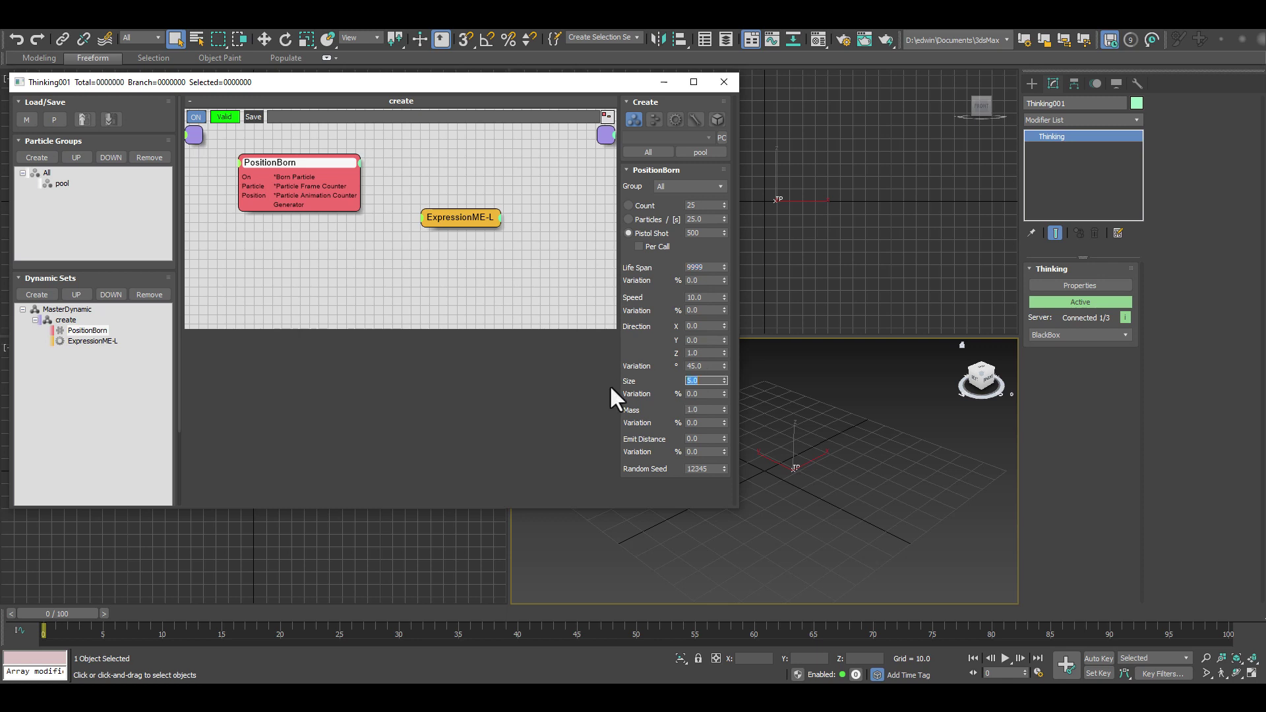